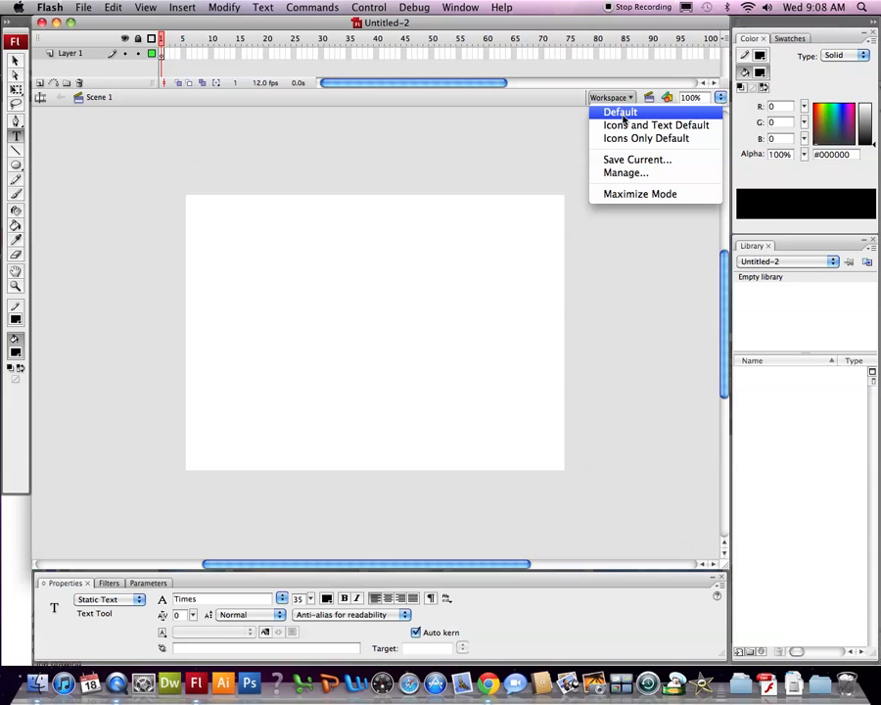
Step: Apply the Default workspace layout and rename Layer 1 as background
click(622, 114)
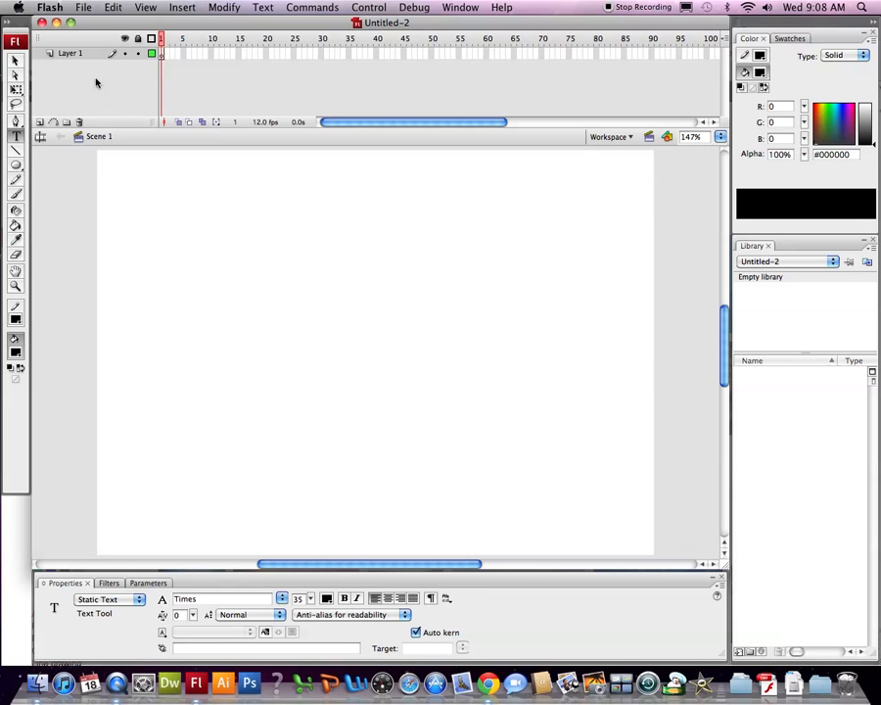
double_click(71, 54)
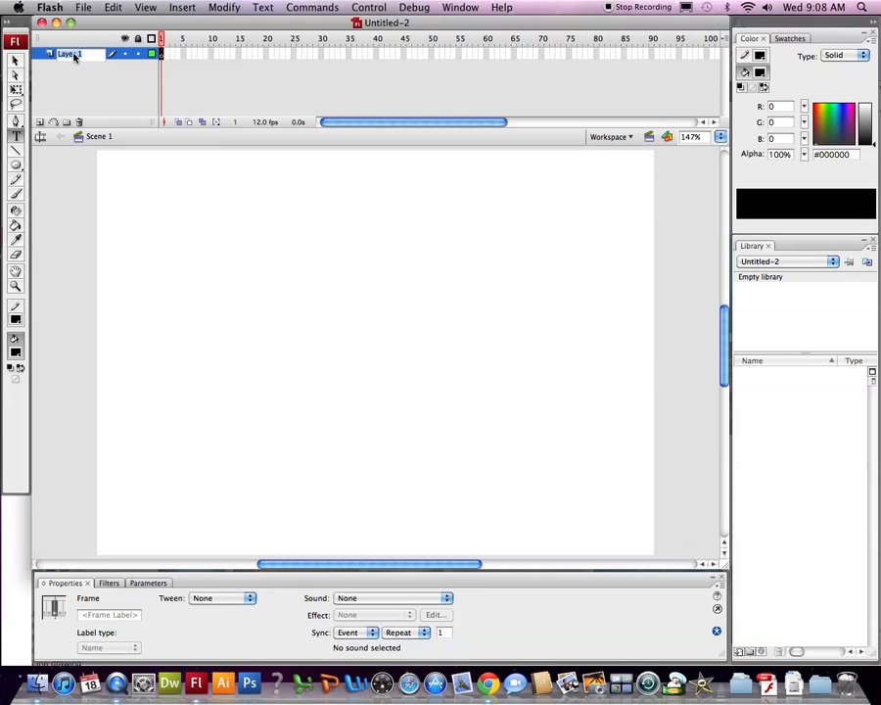
text(background)
key(Return)
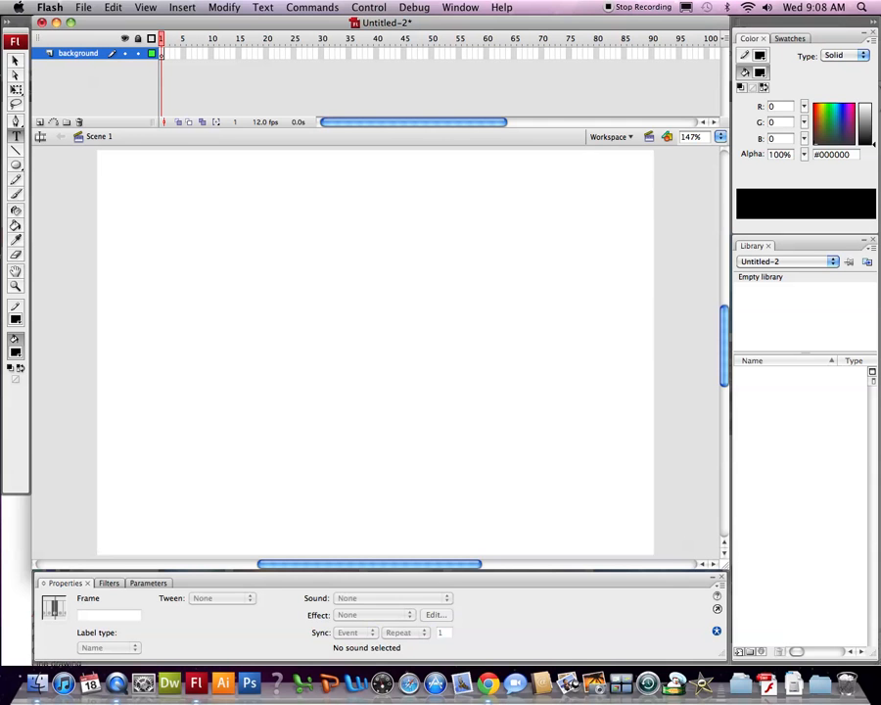
Step: With frame 1 selected, switch to Chrome, limit the ocean image results to Large, and open the full-size picture of the open sea
click(163, 53)
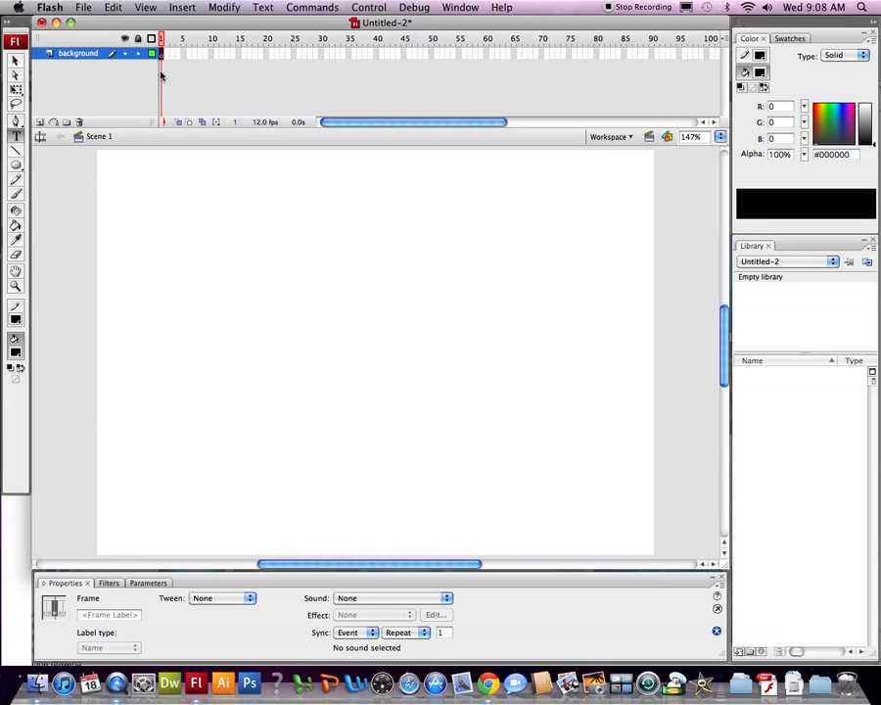
click(490, 682)
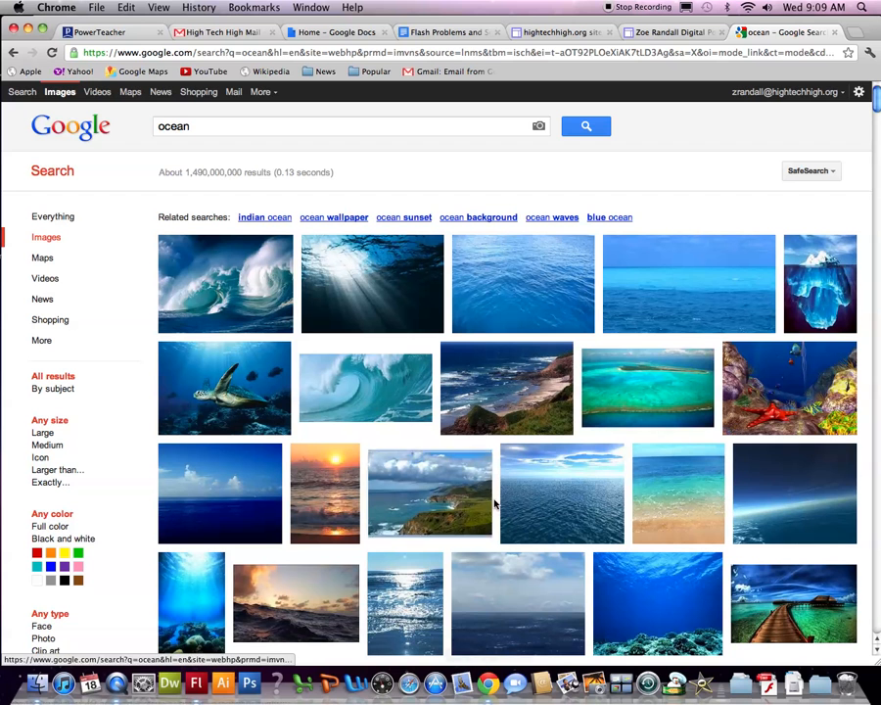
click(43, 433)
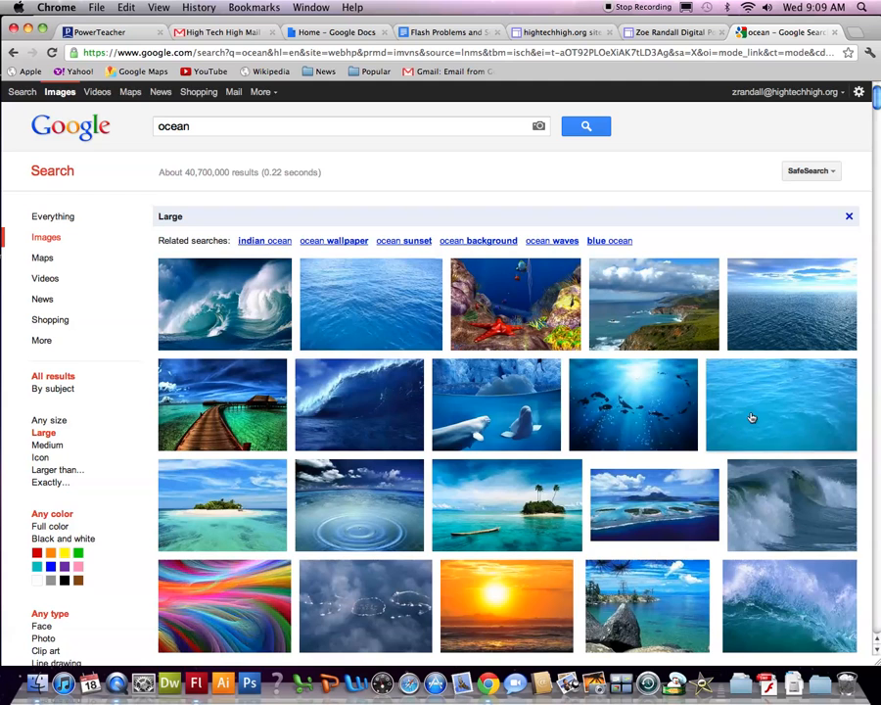
click(789, 294)
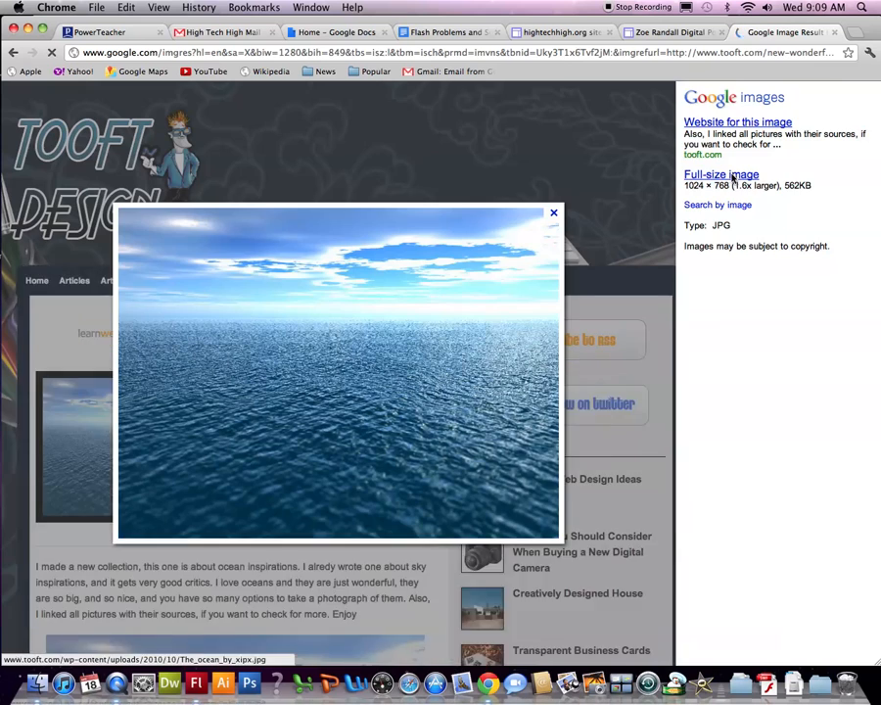
click(734, 177)
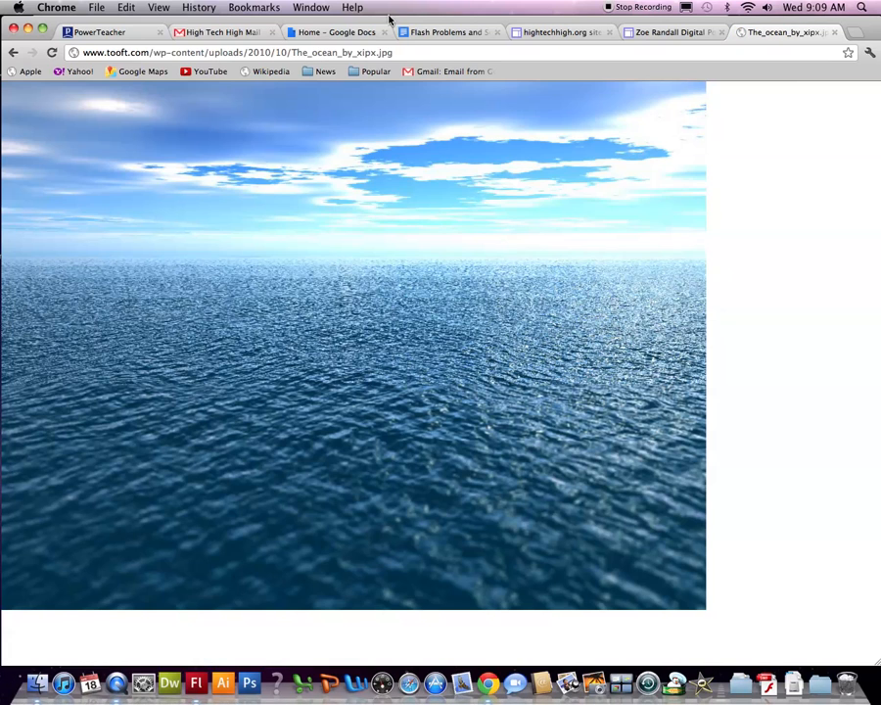
Step: Bring the sea picture from Chrome onto frame 1 of the Flash stage and move it to about X -61, Y 70
drag(388, 21, 793, 343)
drag(466, 494, 209, 329)
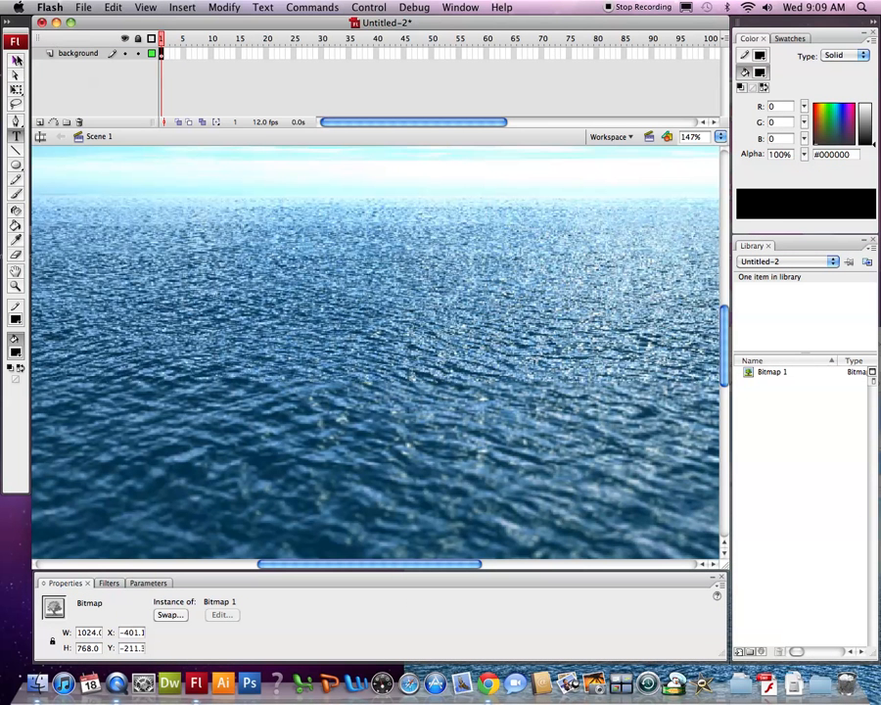
click(16, 90)
drag(76, 216, 196, 284)
drag(59, 157, 86, 248)
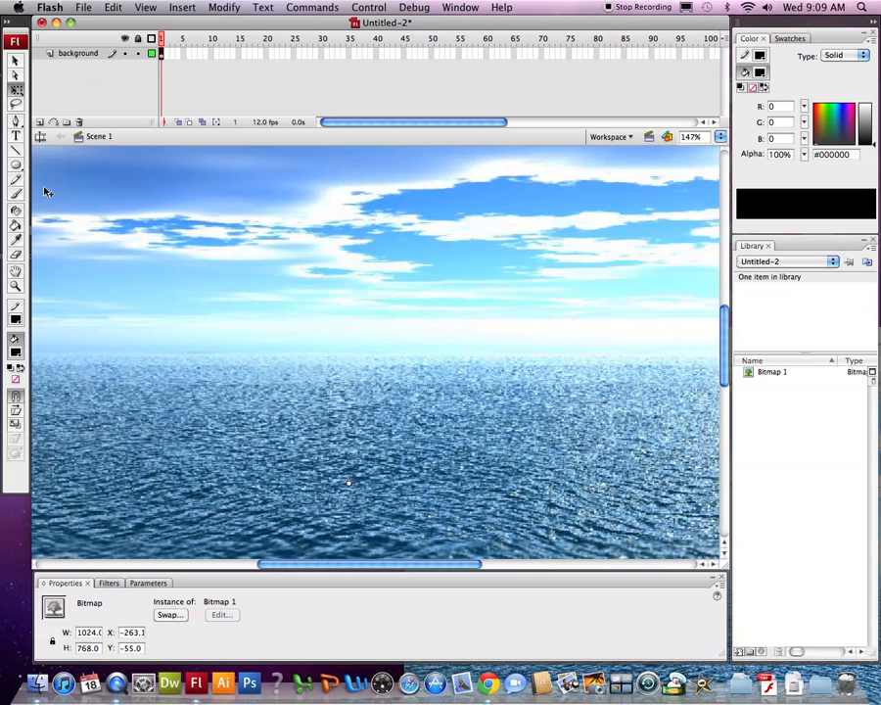
key(v)
drag(107, 208, 191, 302)
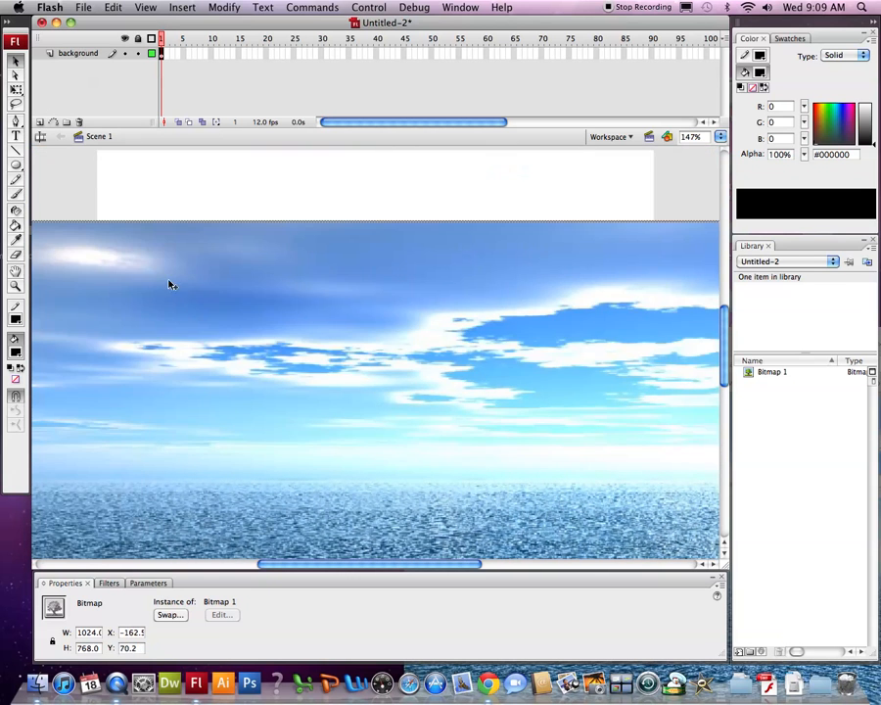
drag(72, 252, 174, 251)
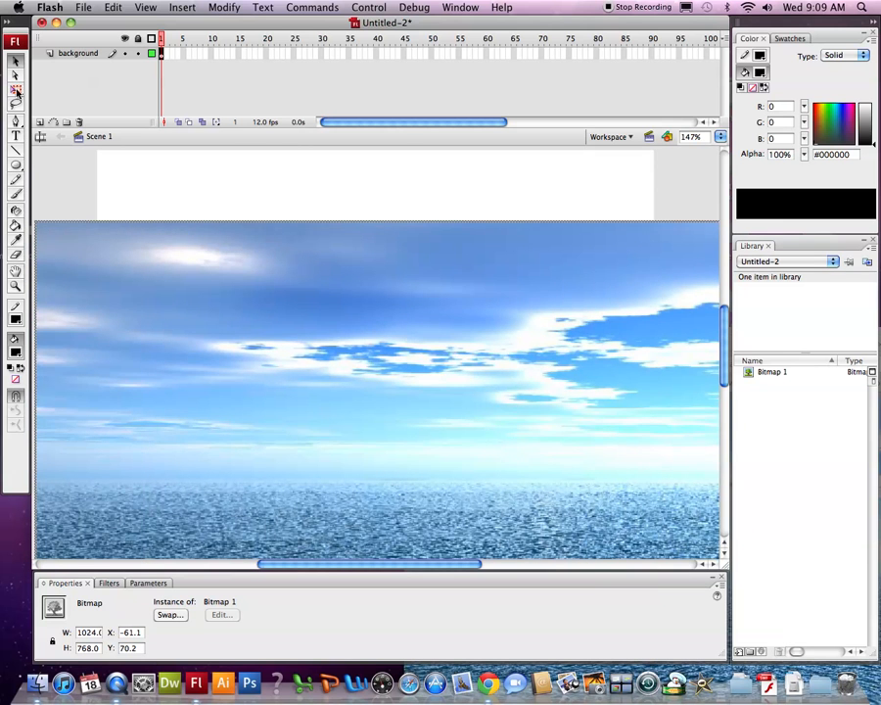
Step: Scale the sea picture with Free Transform to about 553 x 415 pixels and align it over the stage
key(q)
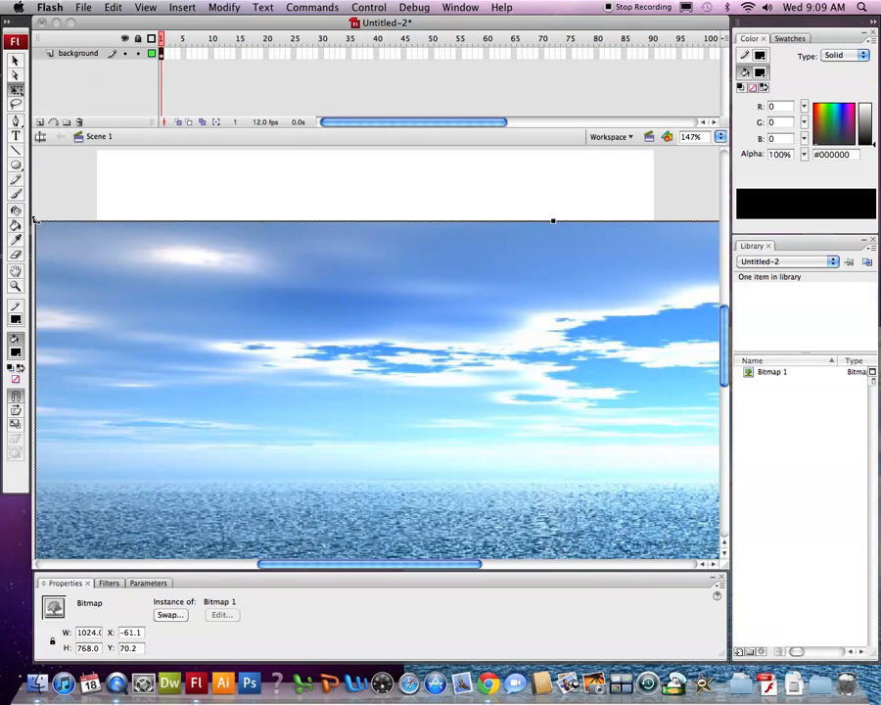
drag(35, 221, 179, 227)
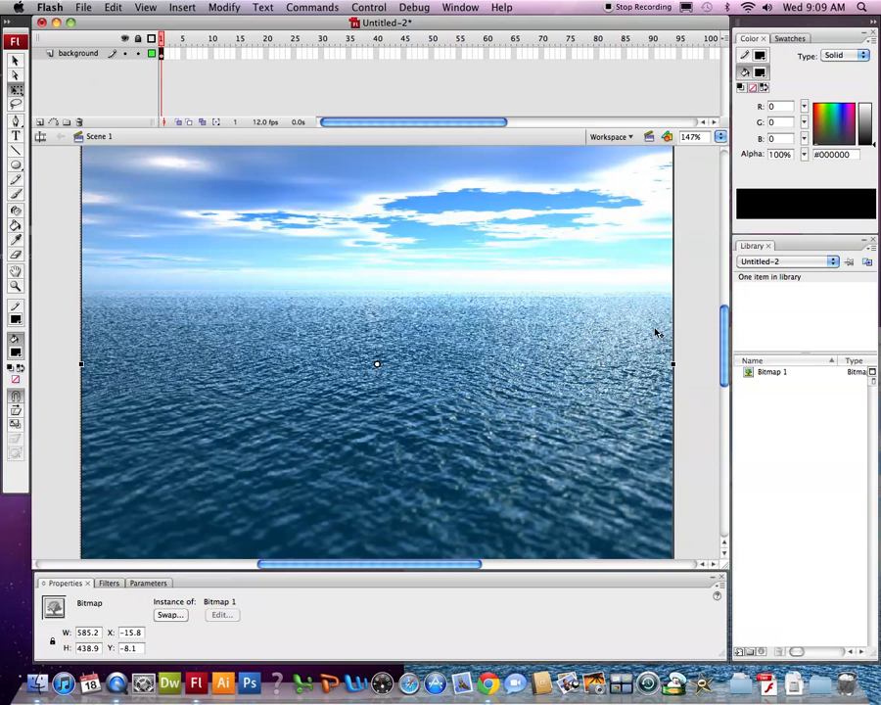
scroll(688, 466, down, 3)
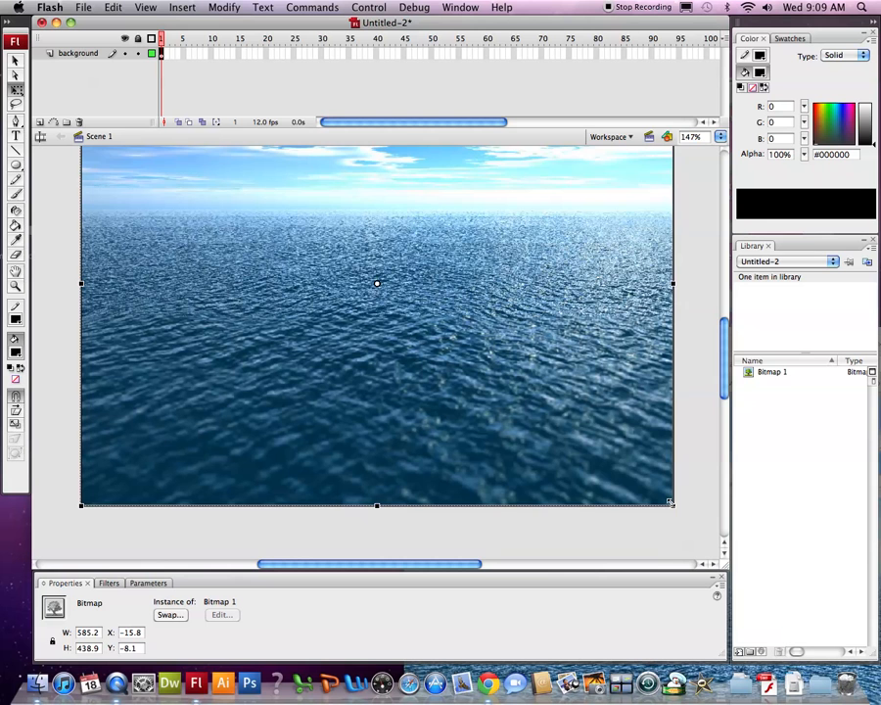
drag(670, 504, 643, 480)
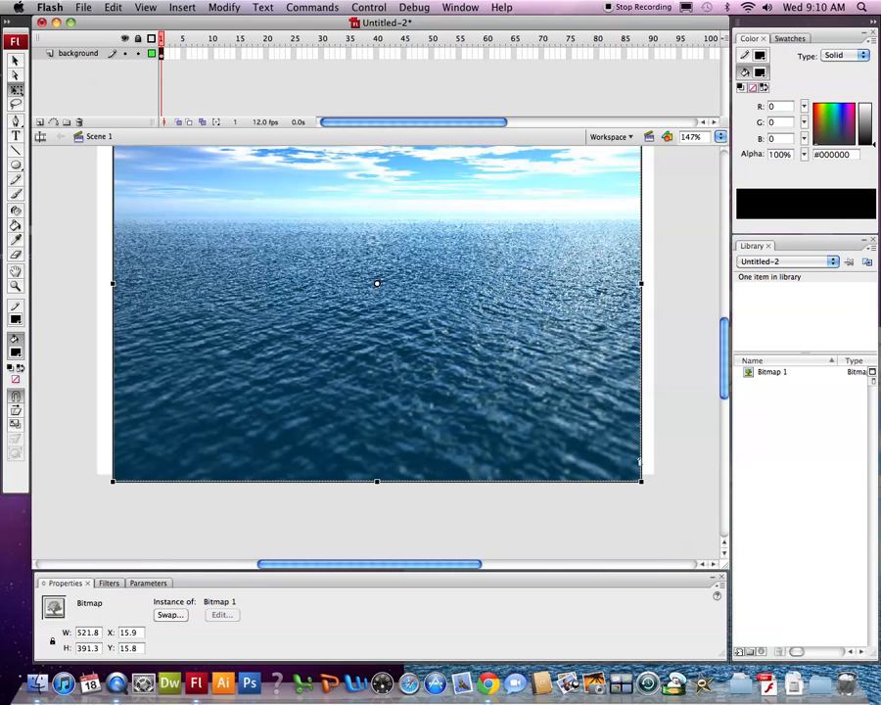
drag(644, 486, 659, 499)
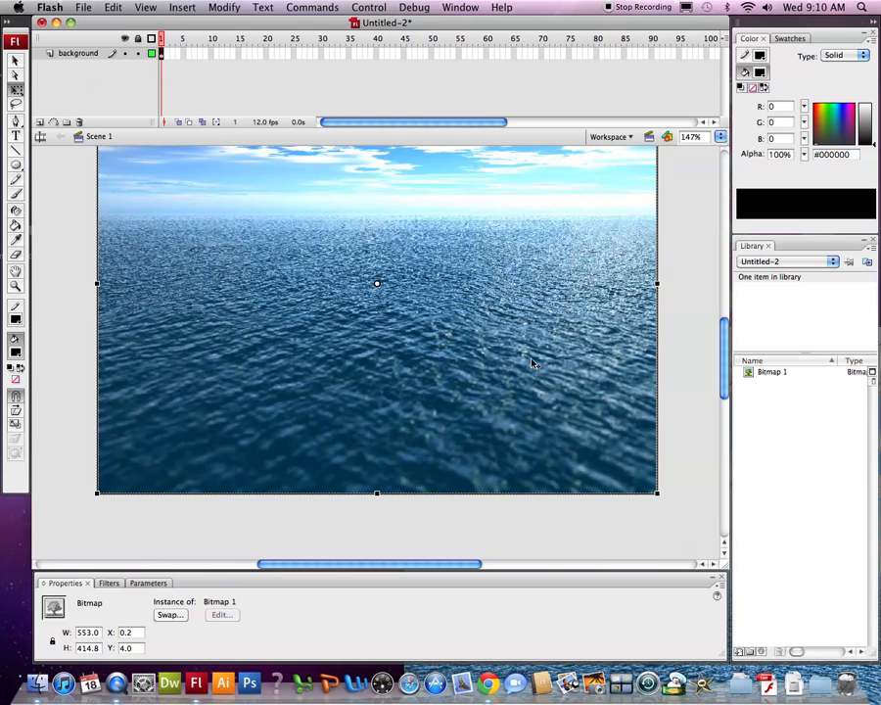
drag(524, 360, 524, 357)
click(686, 365)
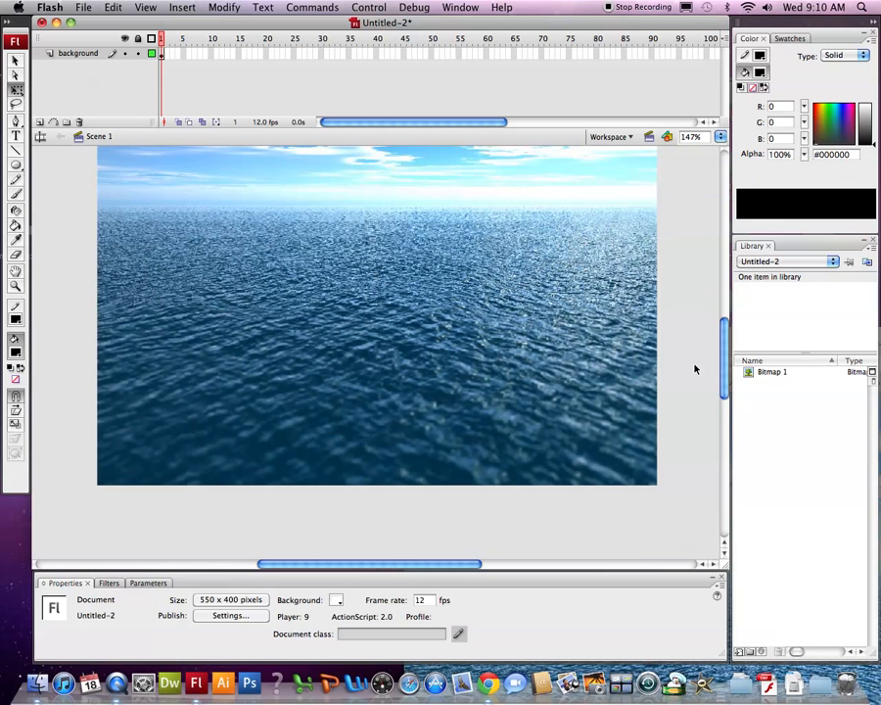
Step: Insert a keyframe at frame 40 of the background layer to hold the sea picture from frame 1
mouse_move(723, 370)
mouse_down()
mouse_move(730, 279)
mouse_move(720, 366)
mouse_up()
click(162, 59)
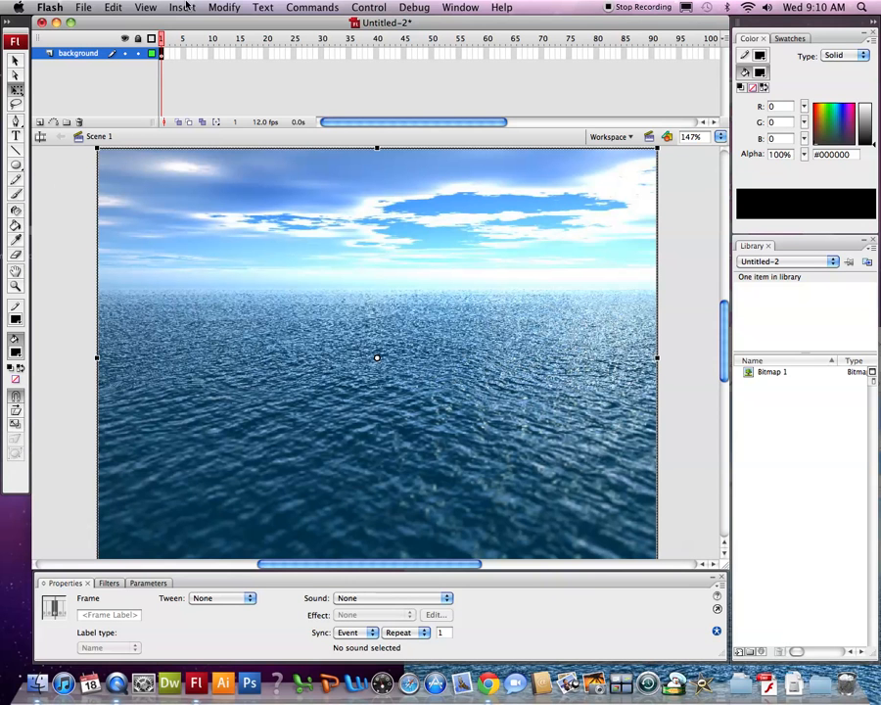
click(16, 61)
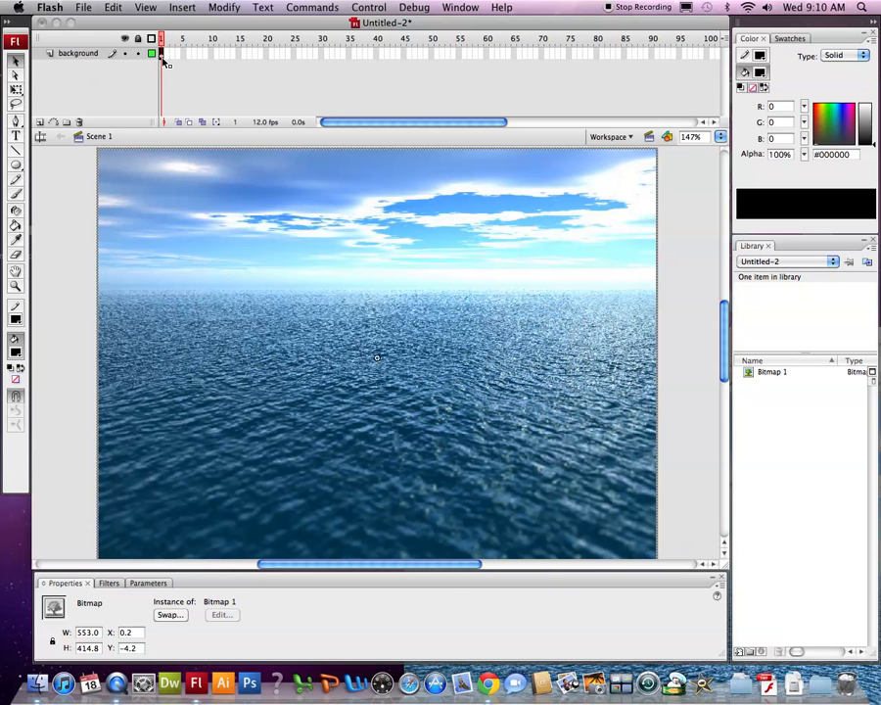
drag(164, 57, 355, 55)
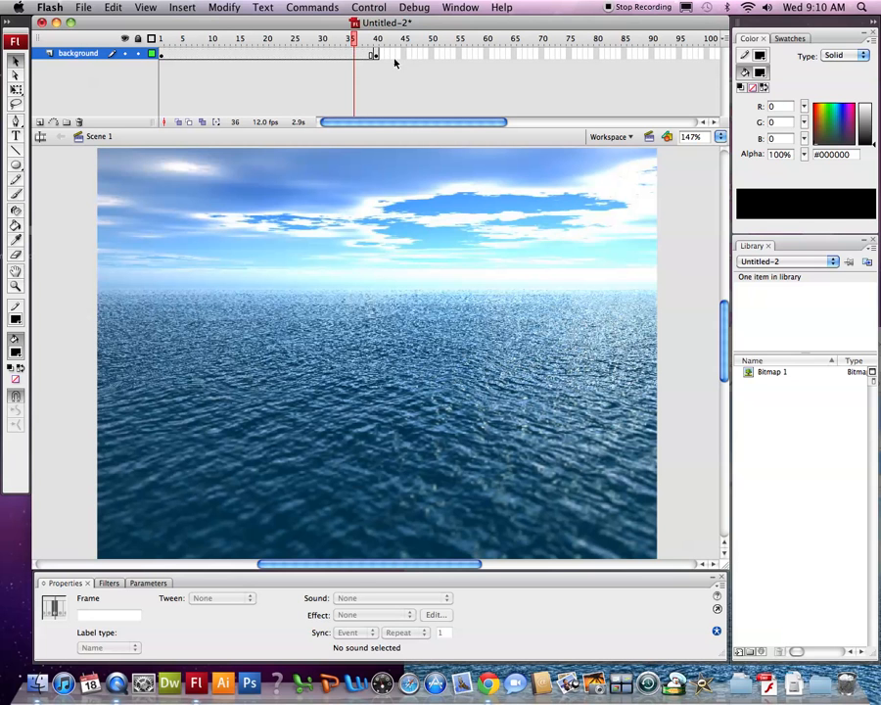
Step: Insert a keyframe at frame 41 of the background layer and delete the sea picture from it
click(381, 55)
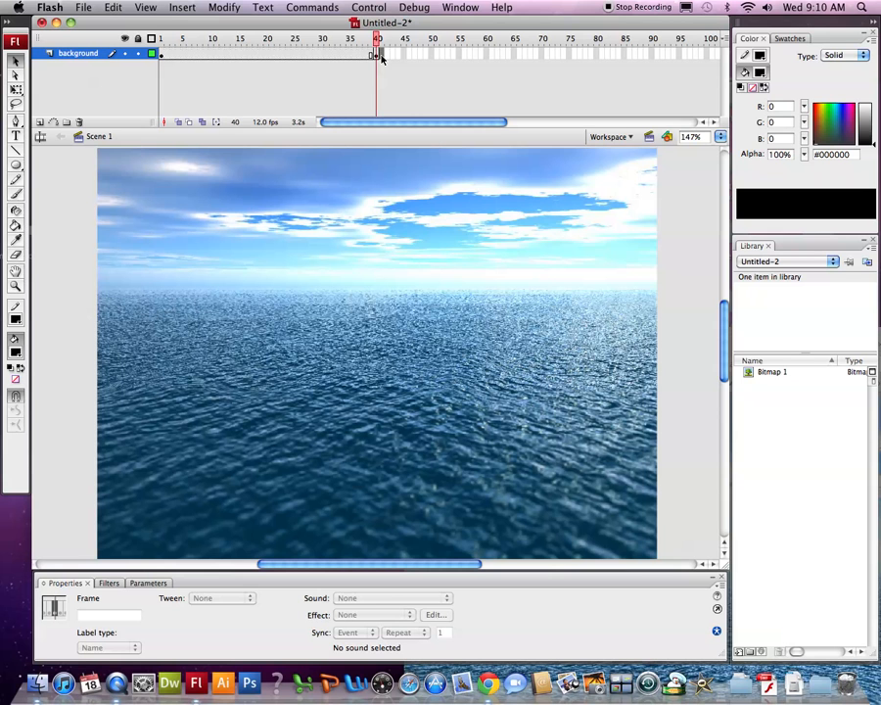
click(180, 8)
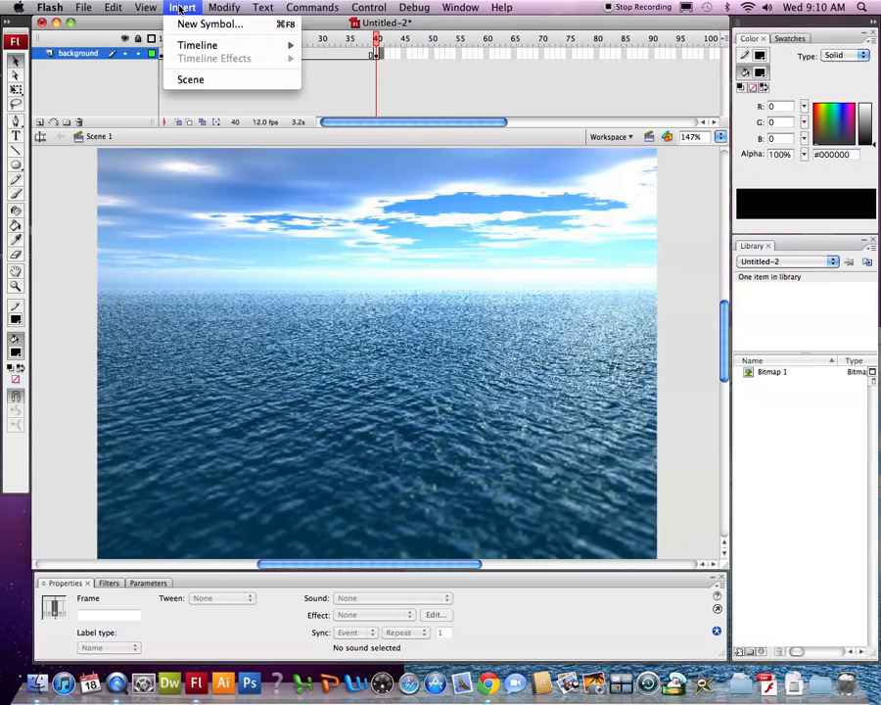
mouse_move(203, 44)
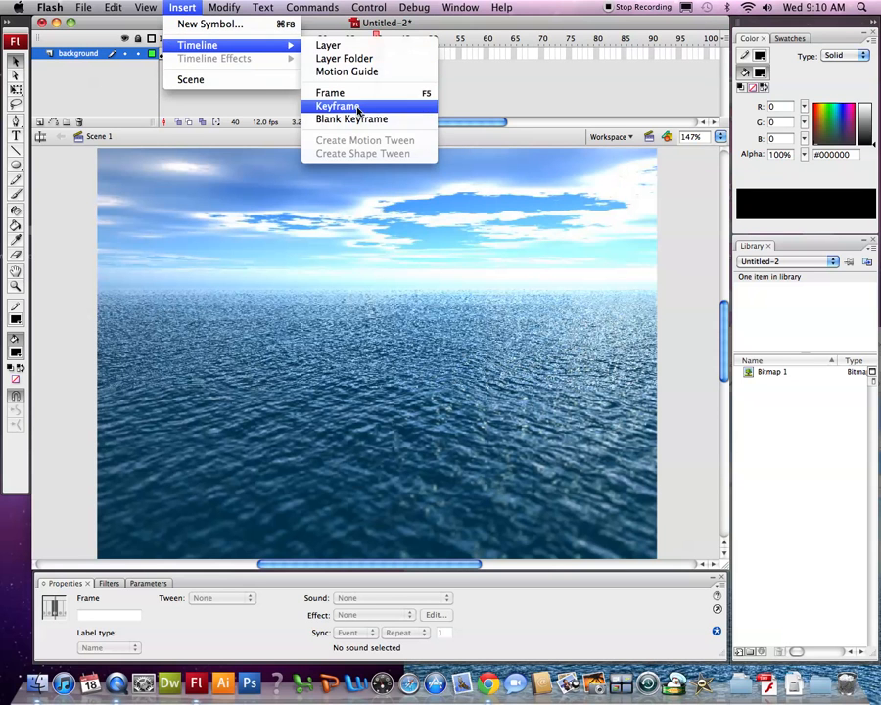
click(338, 106)
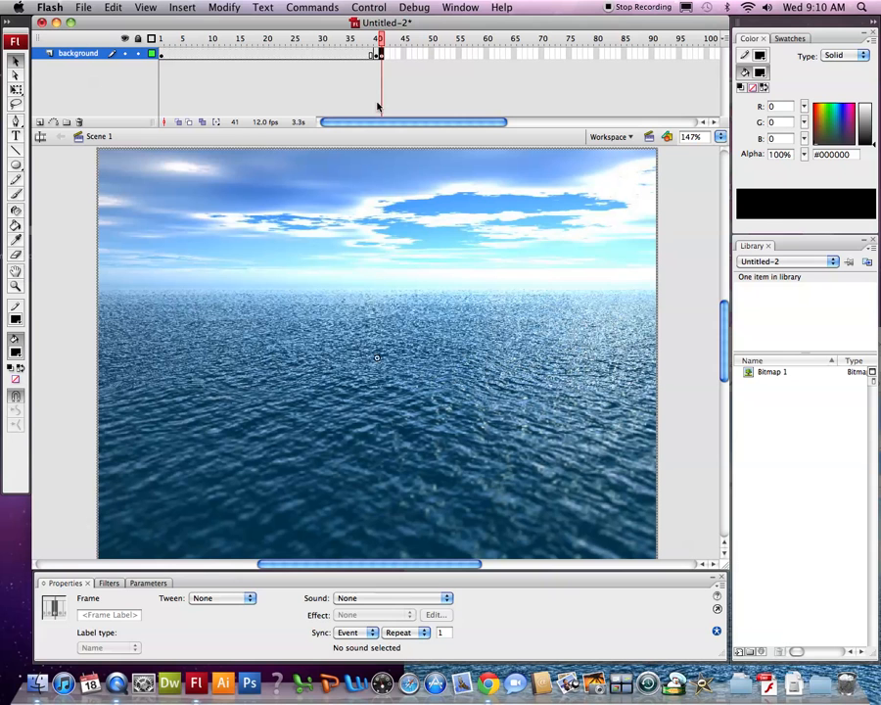
click(253, 238)
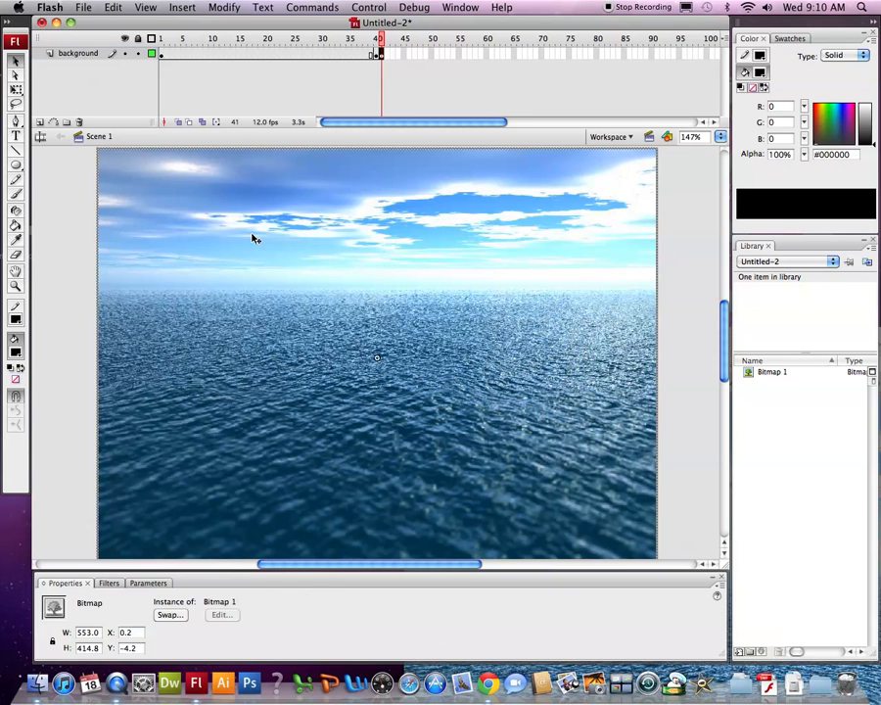
key(Delete)
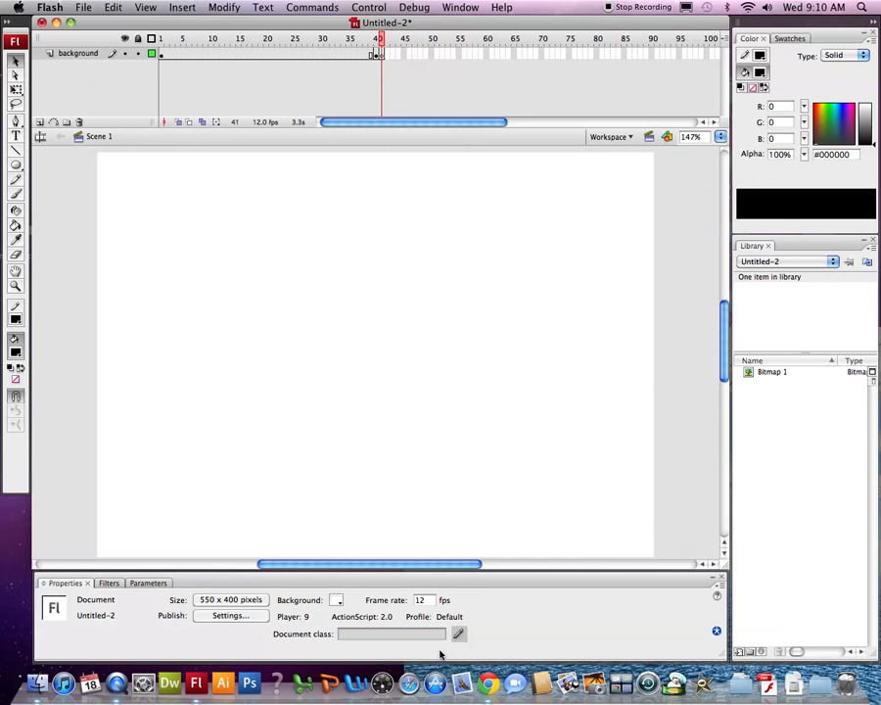
Step: Return to the large ocean image results in Chrome and open the full-size underwater picture with the red starfish
click(488, 682)
click(415, 363)
click(415, 363)
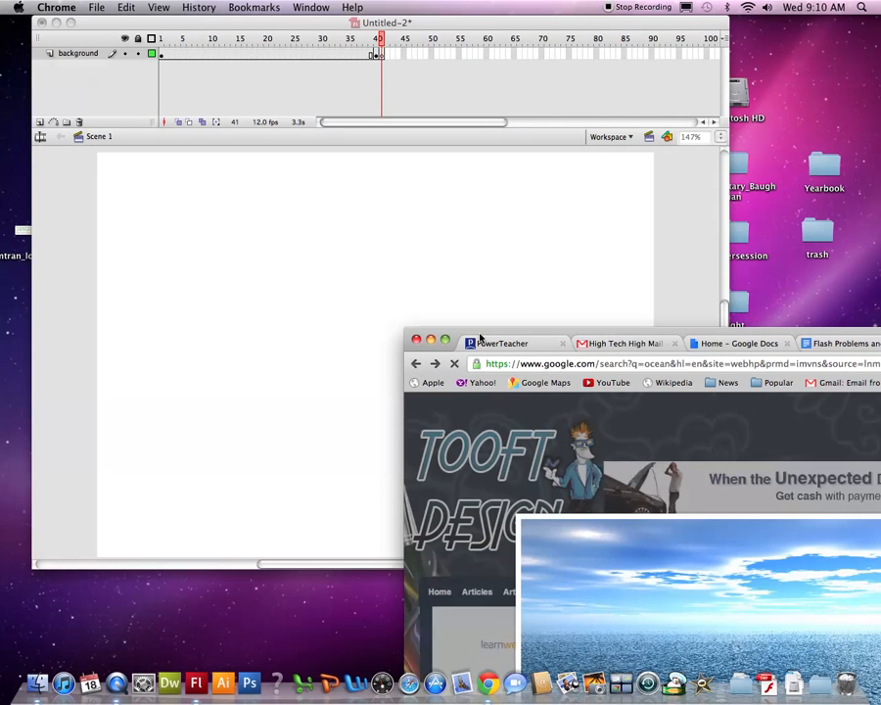
drag(472, 329, 93, 168)
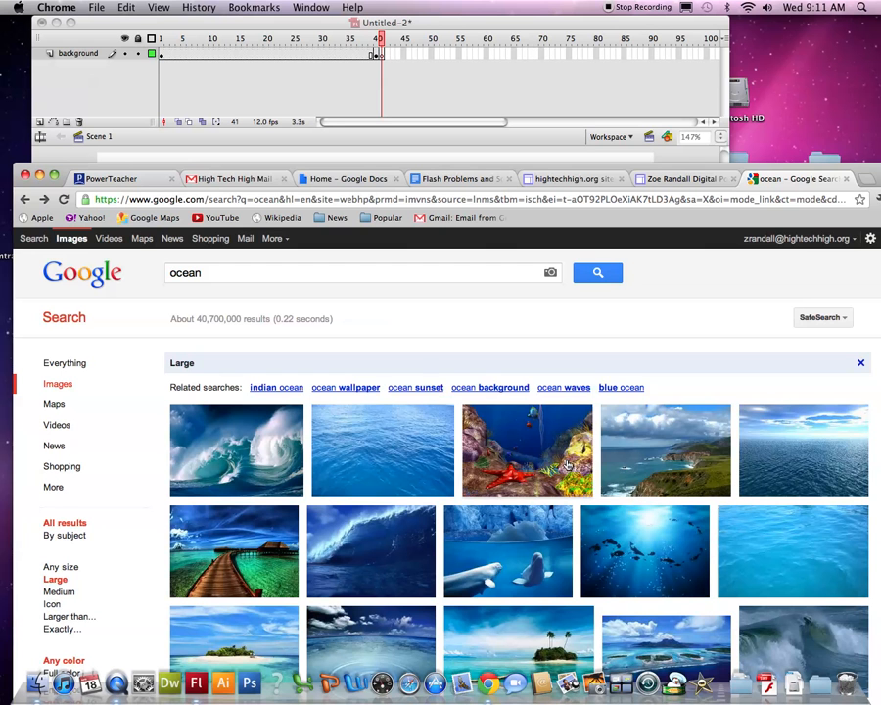
scroll(527, 645, down, 5)
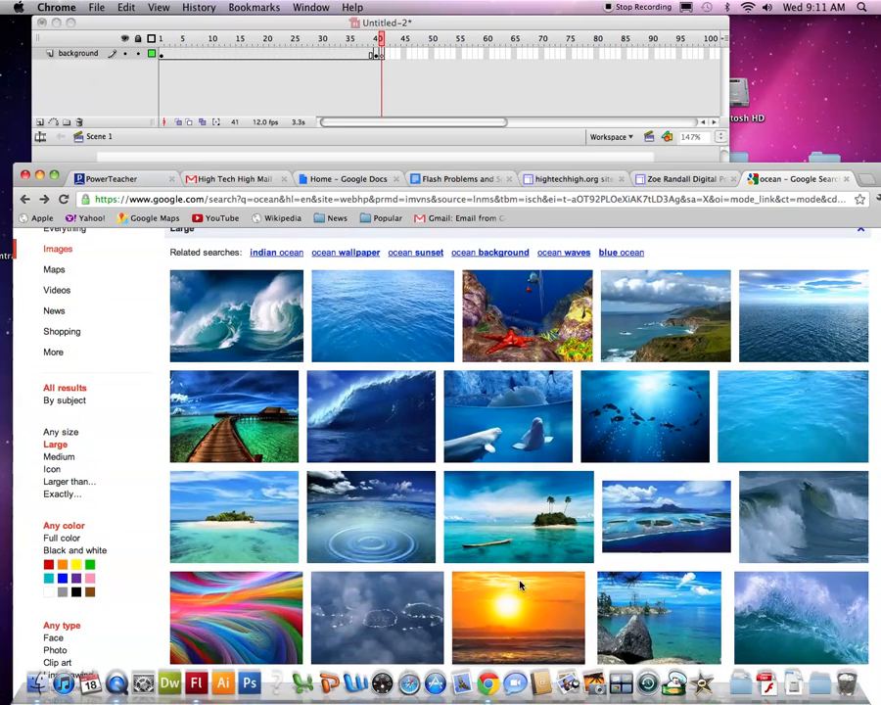
click(527, 315)
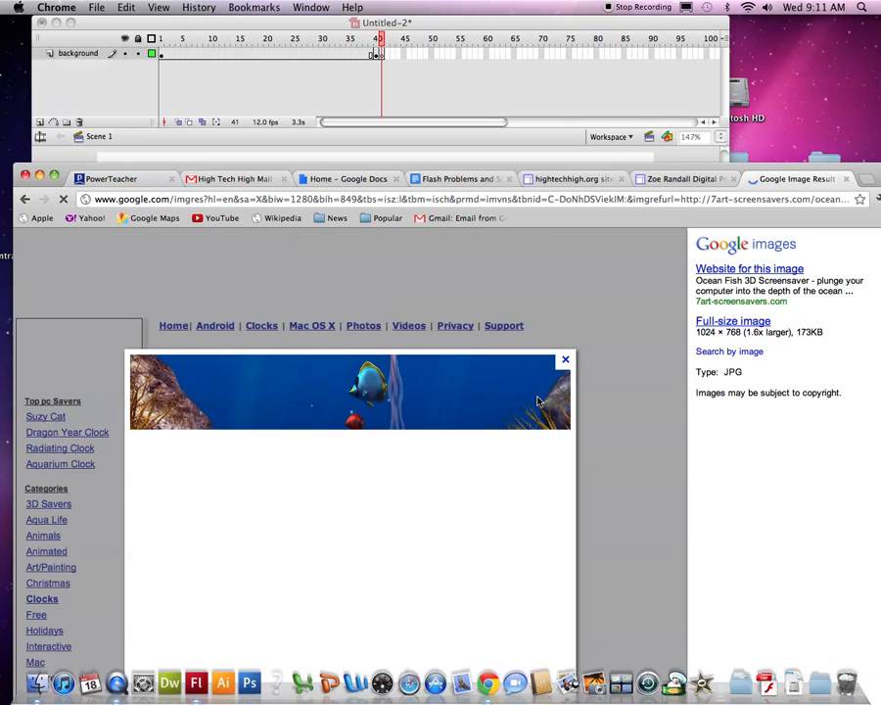
click(732, 323)
Step: Bring the full-size underwater starfish picture from Chrome onto the Flash stage at frame 41 of the background layer
drag(470, 171, 678, 196)
drag(488, 349, 149, 308)
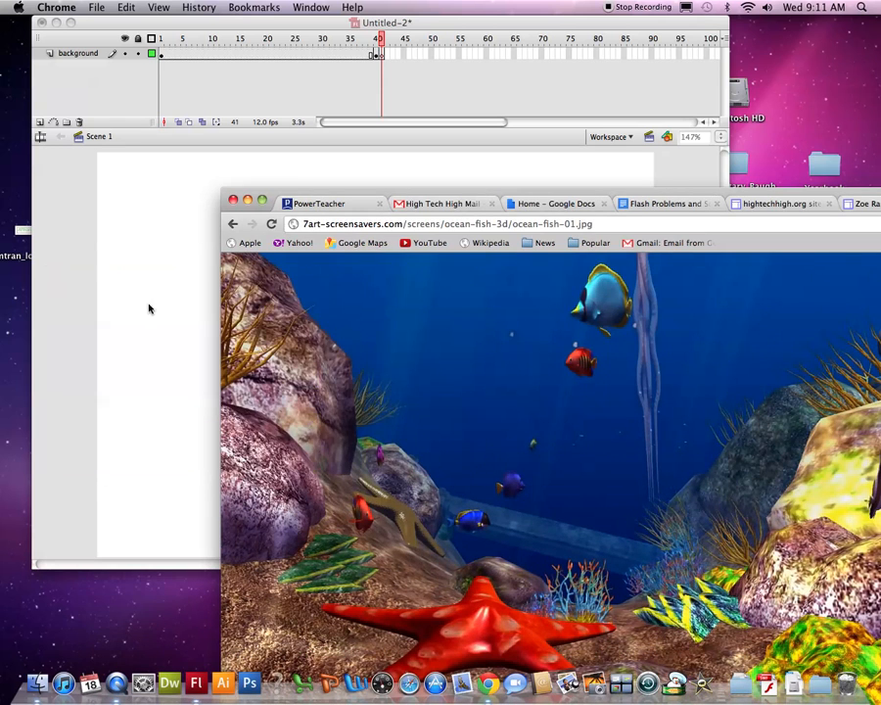
click(381, 68)
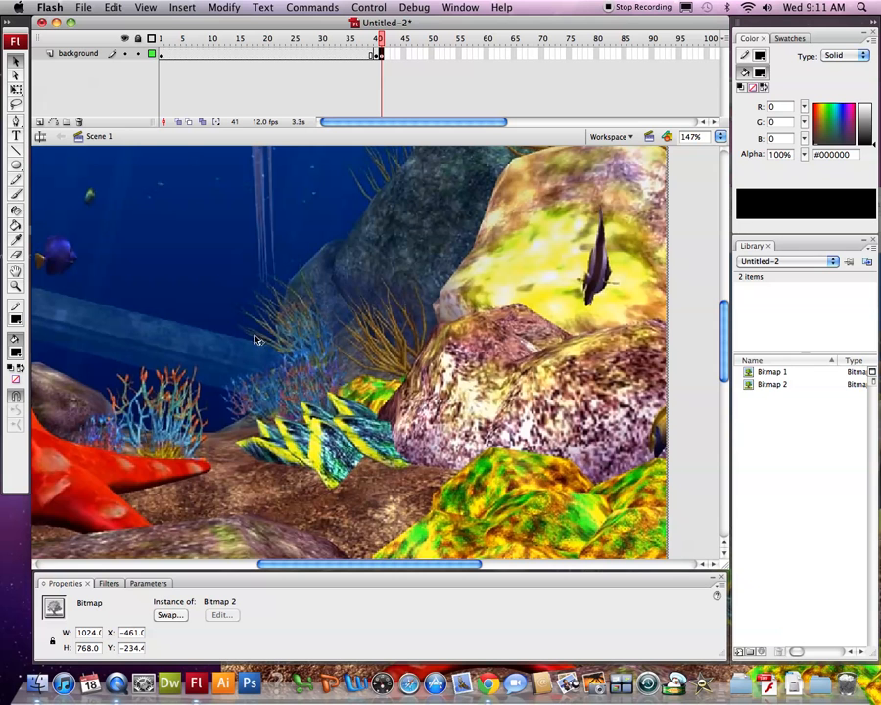
Step: Move the underwater picture so its upper-left corner lies near the stage's upper-left corner, at about X 18, Y 37.5
drag(175, 284, 216, 306)
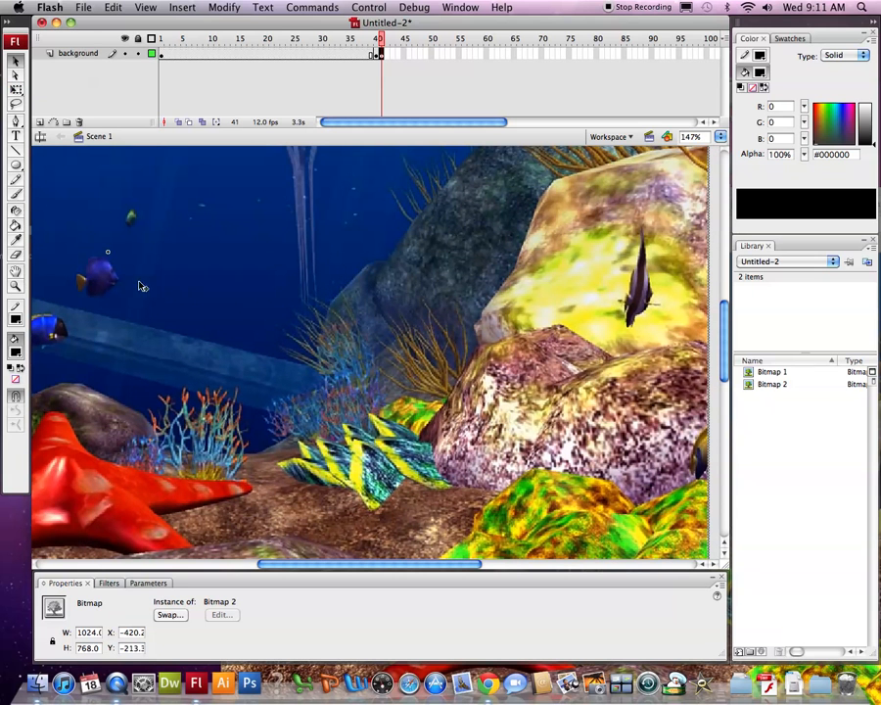
drag(66, 170, 200, 280)
drag(128, 223, 326, 330)
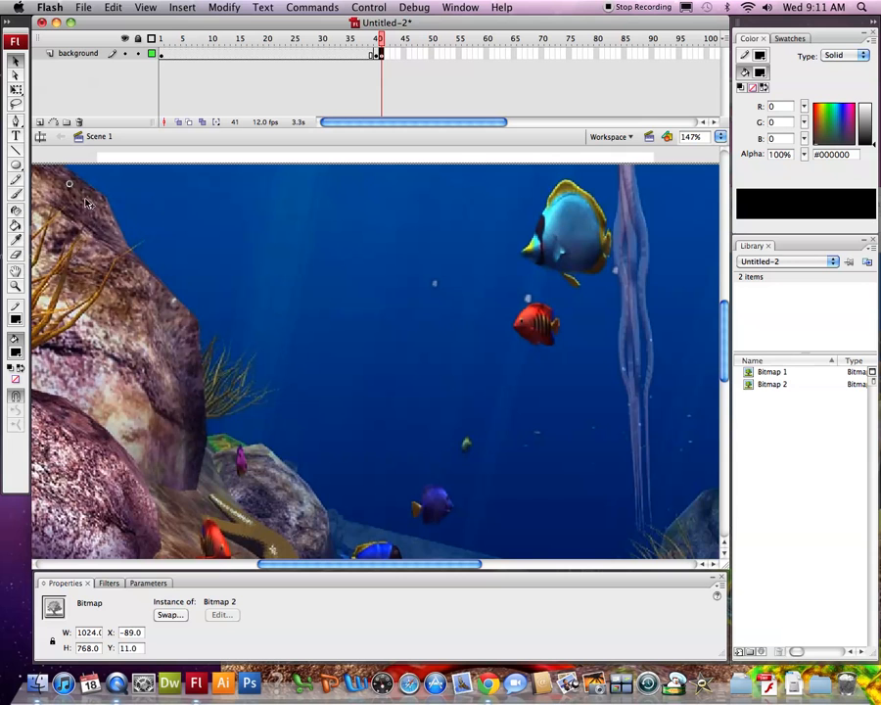
drag(148, 238, 244, 264)
Step: Scale the underwater picture with Free Transform to about 808 x 606 pixels, larger than the stage
click(18, 90)
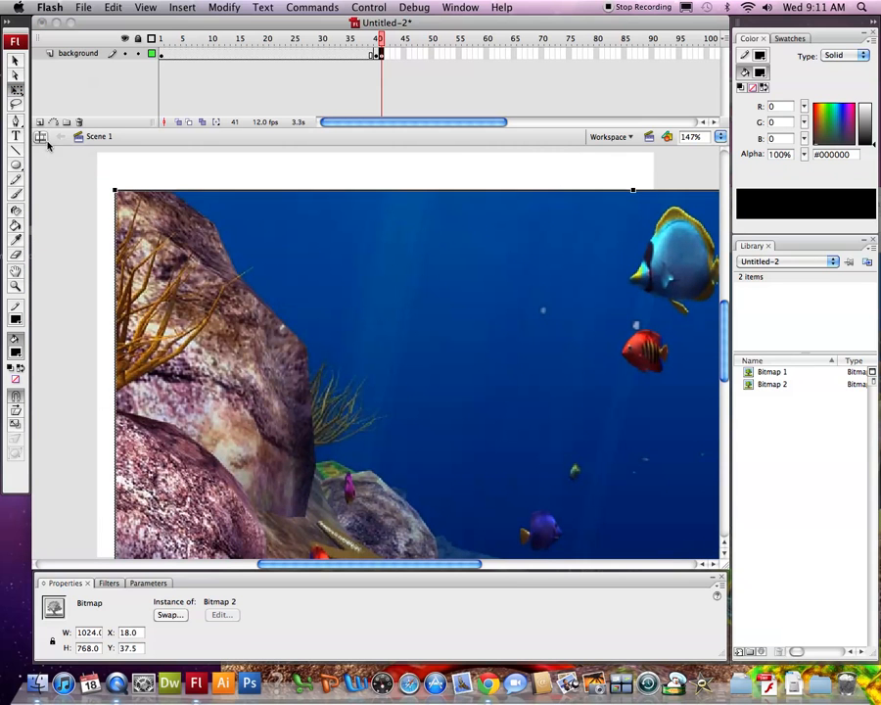
drag(113, 188, 143, 213)
scroll(635, 382, down, 3)
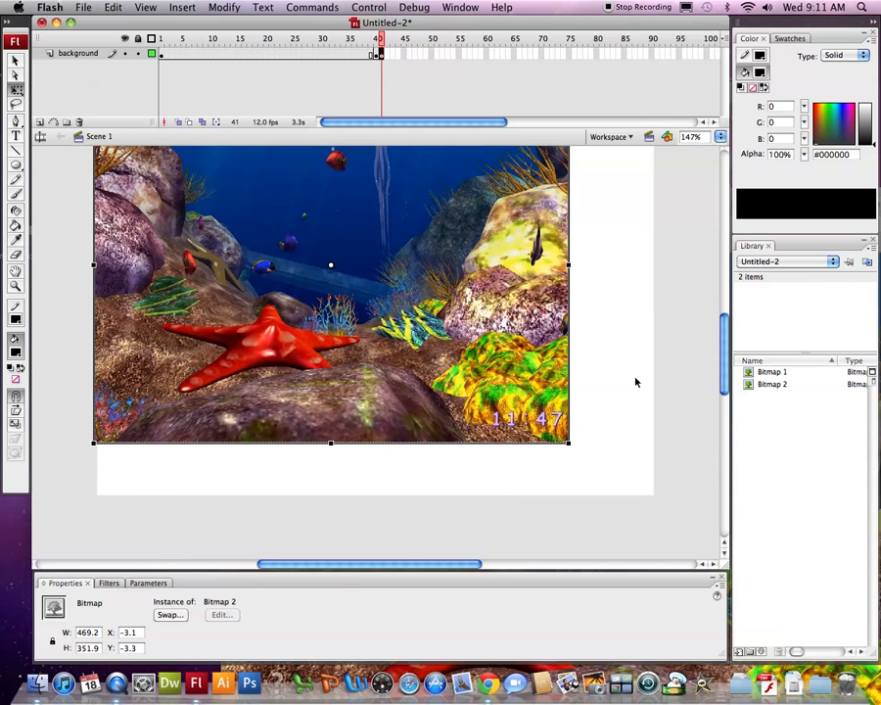
drag(567, 443, 682, 526)
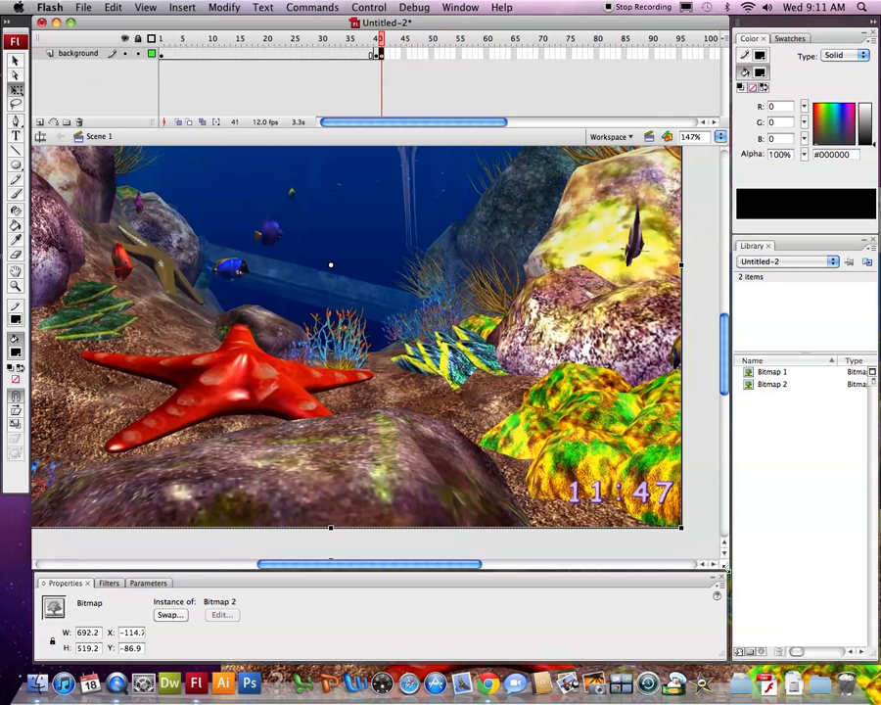
drag(739, 592, 741, 592)
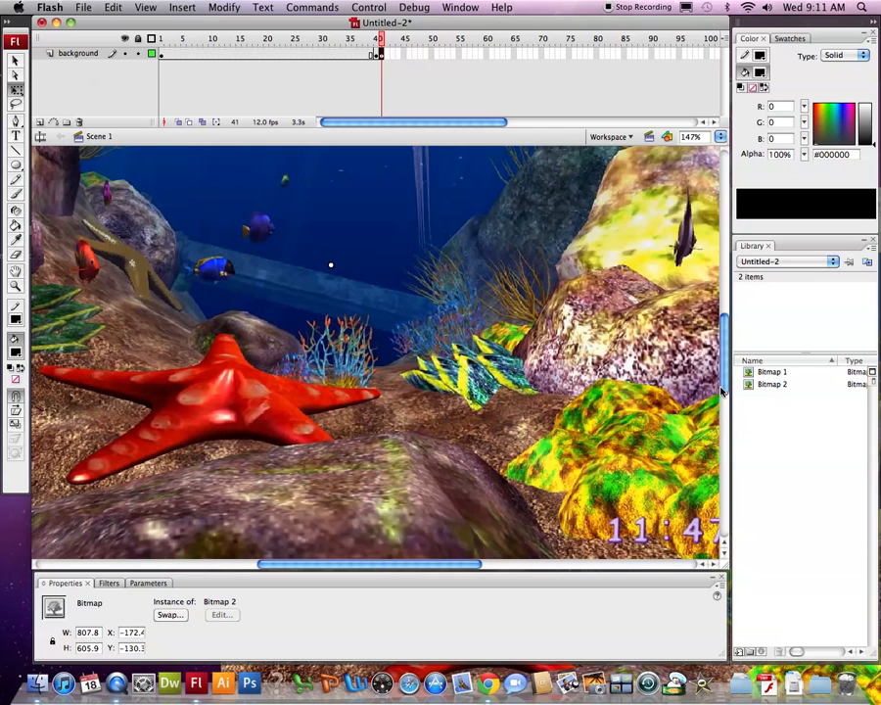
Step: Shift the underwater picture down over the stage to about Y -72 and check its upper edge
drag(725, 389, 725, 403)
drag(573, 382, 599, 439)
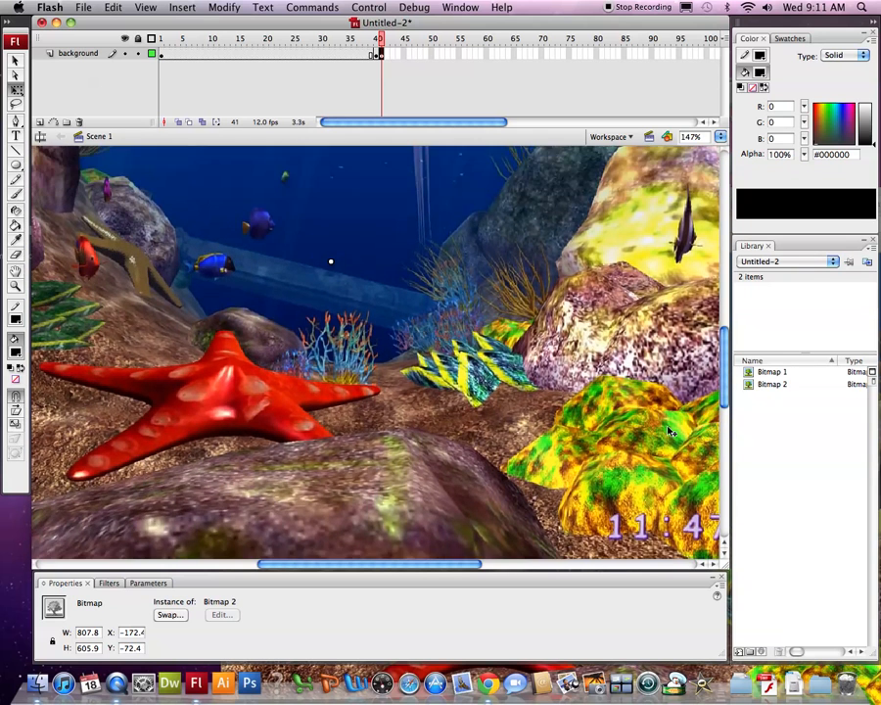
drag(724, 394, 730, 329)
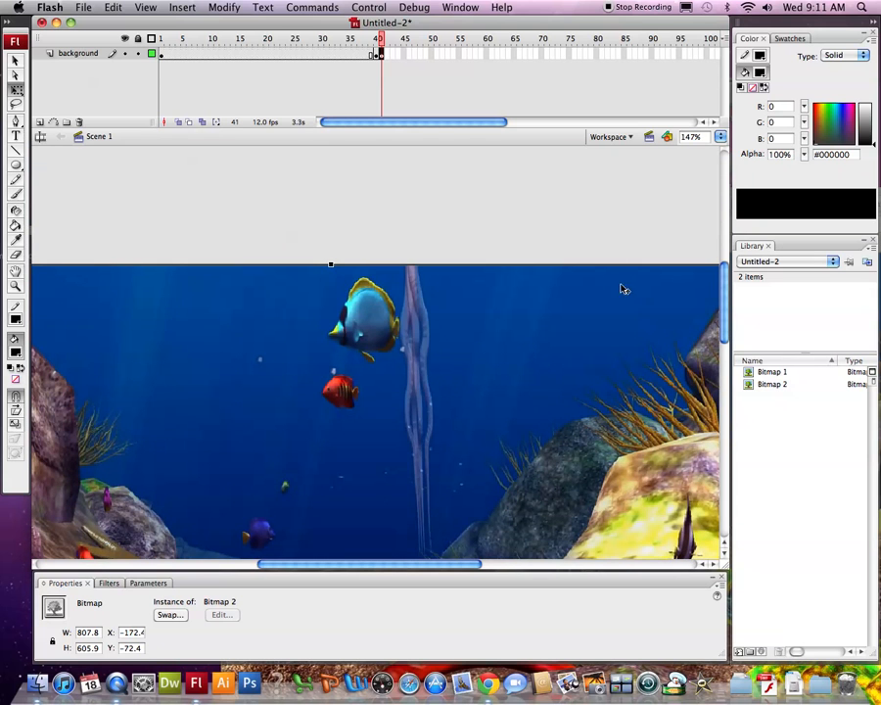
Step: Insert a keyframe at frame 80 of the background layer to hold the underwater picture from frame 41
click(381, 55)
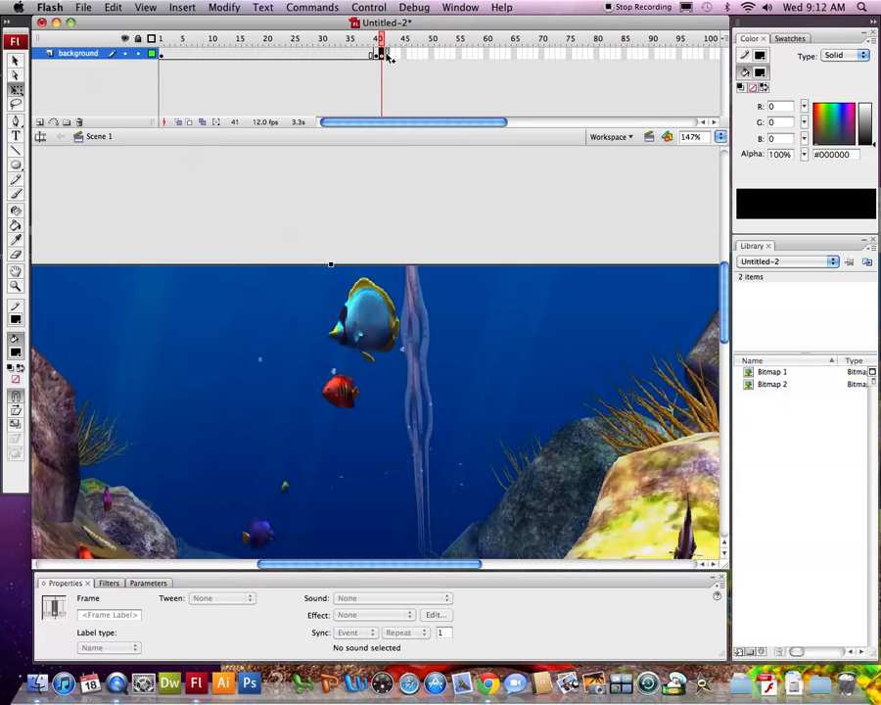
click(596, 55)
key(F6)
mouse_move(595, 42)
mouse_down()
mouse_move(250, 41)
mouse_move(162, 54)
mouse_move(597, 59)
mouse_up()
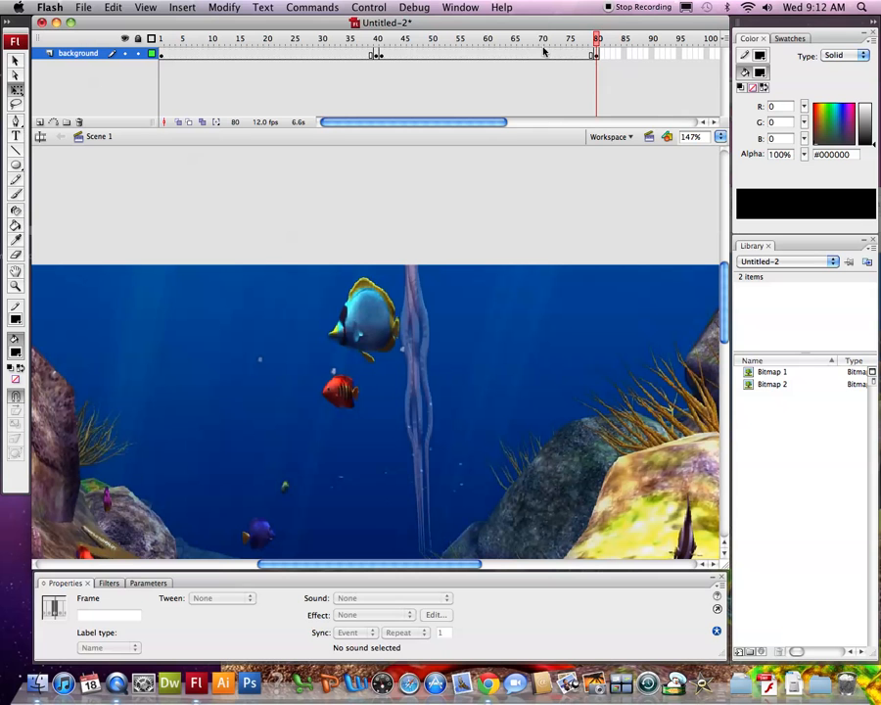
Step: Test the movie to preview the background change from sea surface to underwater, and close the preview
click(357, 7)
click(394, 106)
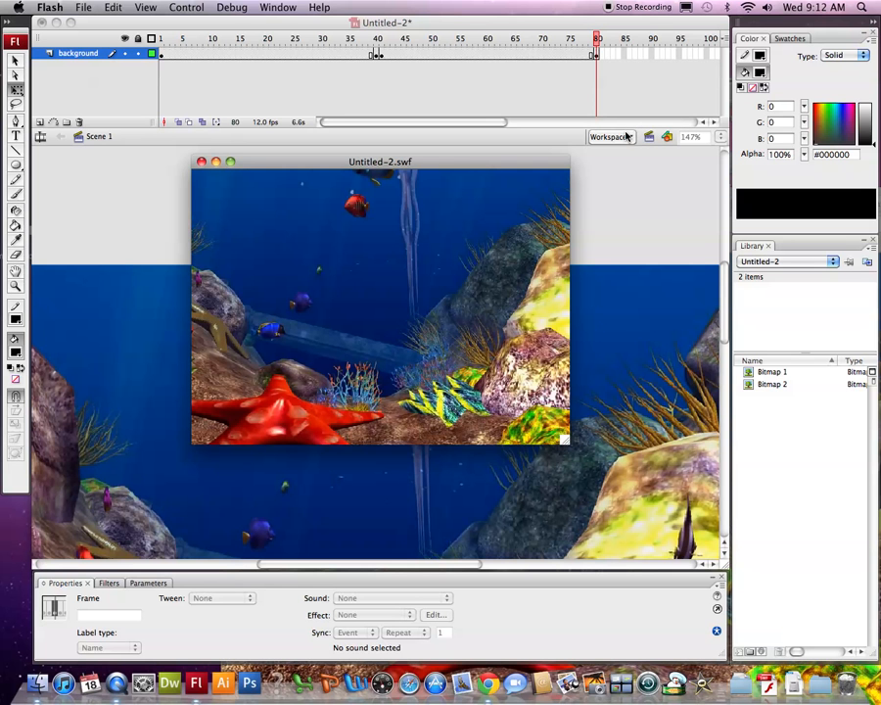
click(201, 162)
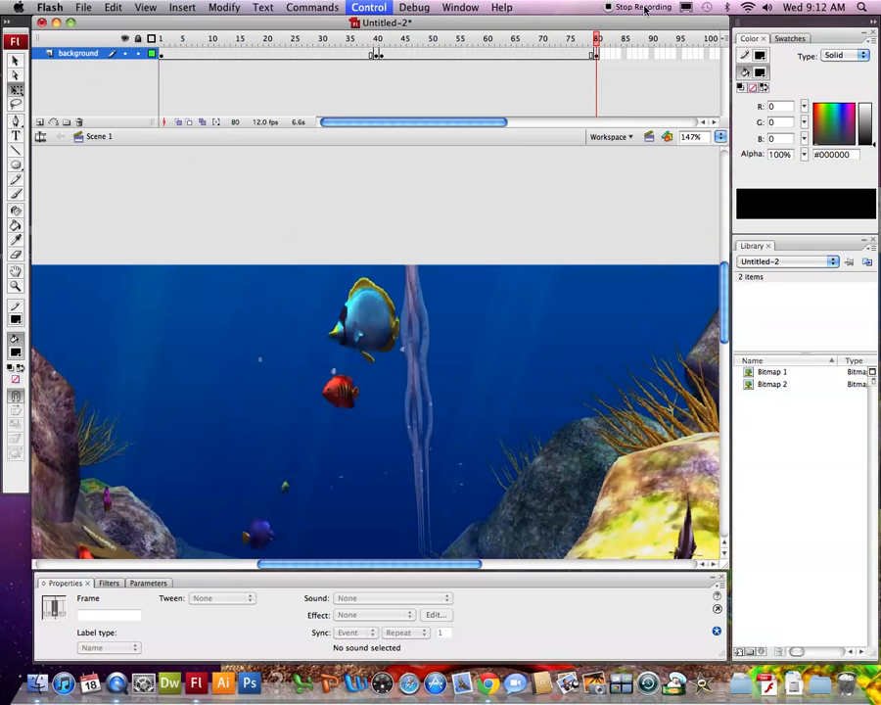